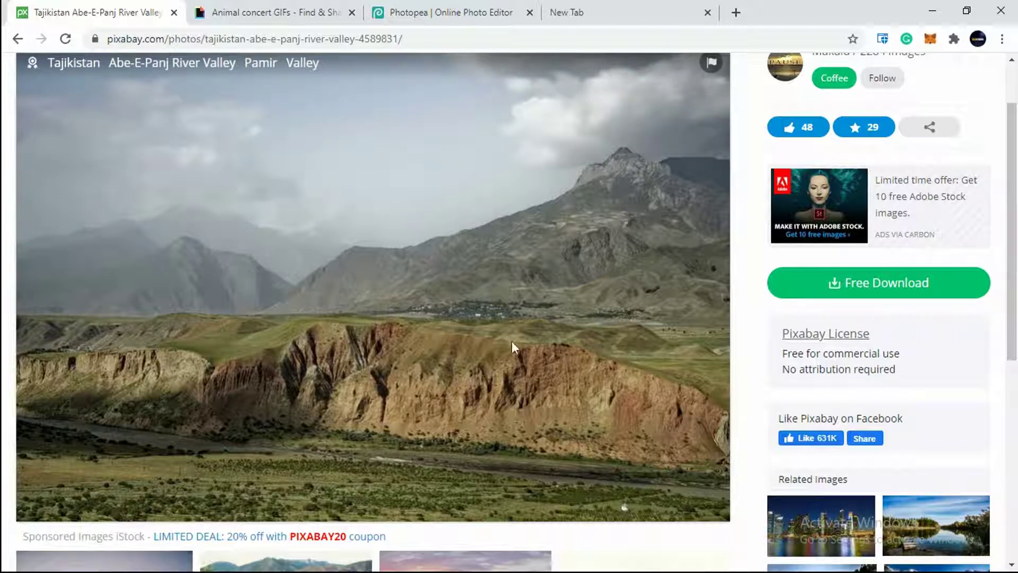
# Download the 1920×1279 JPG of the Tajikistan river valley photo from Pixabay, then dismiss the thanks prompt.
pyautogui.click(913, 290)
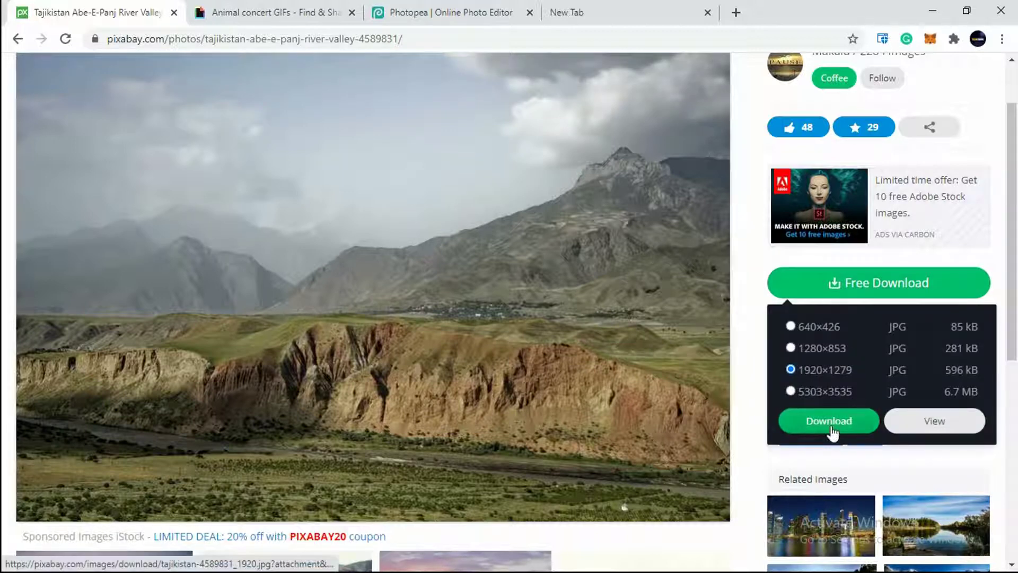
pyautogui.click(830, 421)
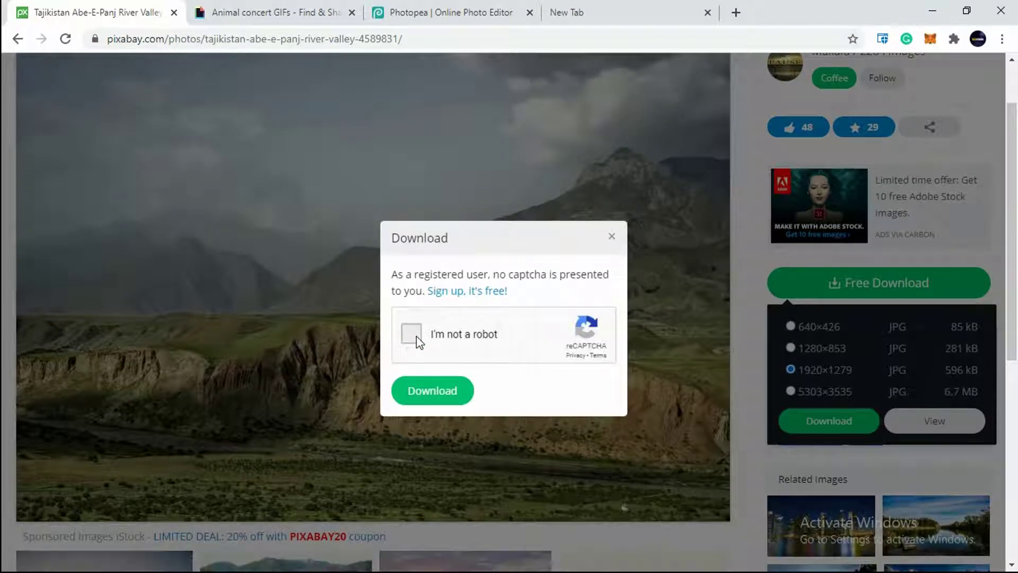
pyautogui.click(412, 333)
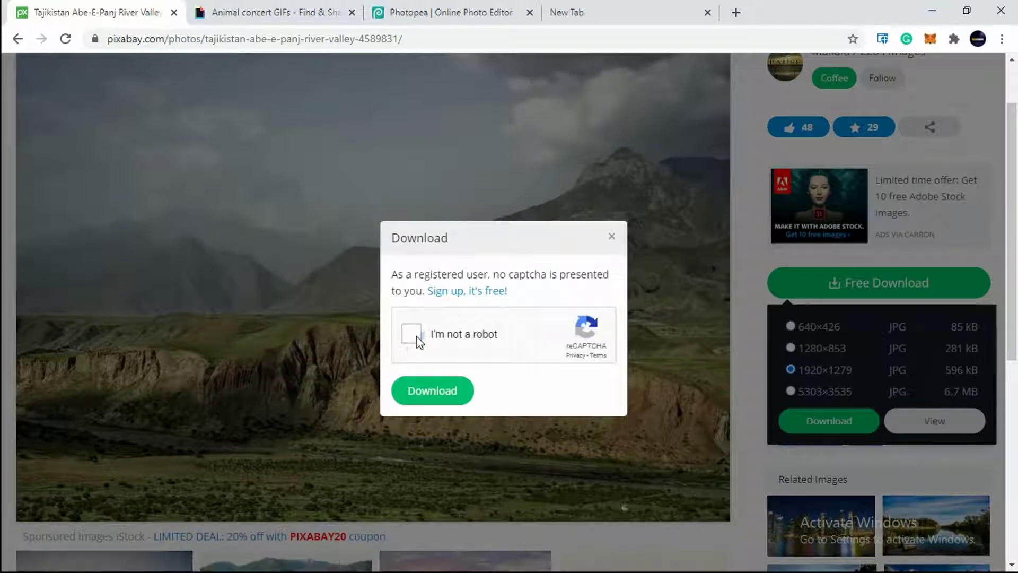
pyautogui.click(434, 400)
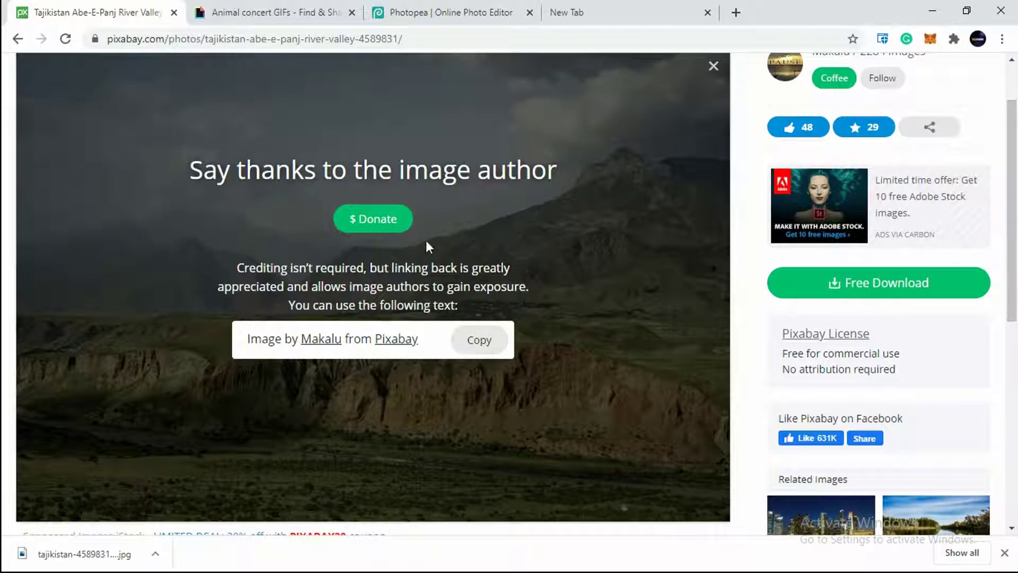
pyautogui.click(714, 67)
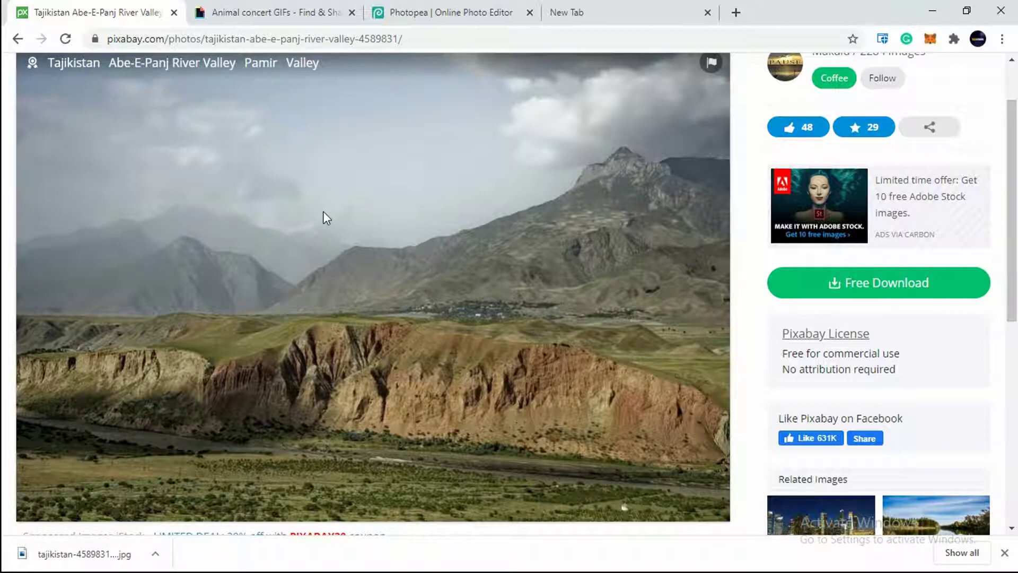
# Open the guitar-playing squirrel sticker's page on GIPHY and save its animated image.
pyautogui.click(259, 5)
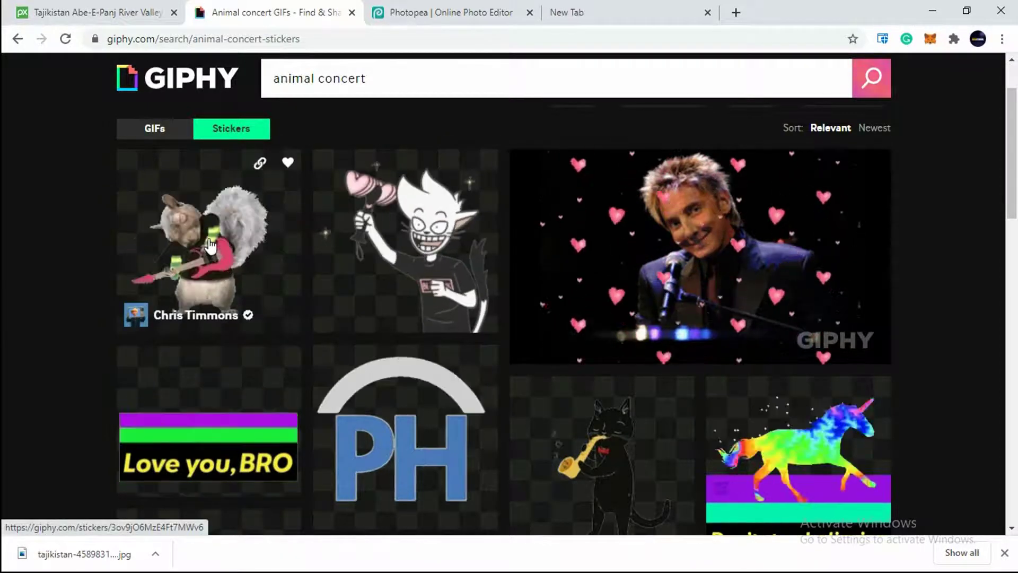
pyautogui.rightClick(210, 245)
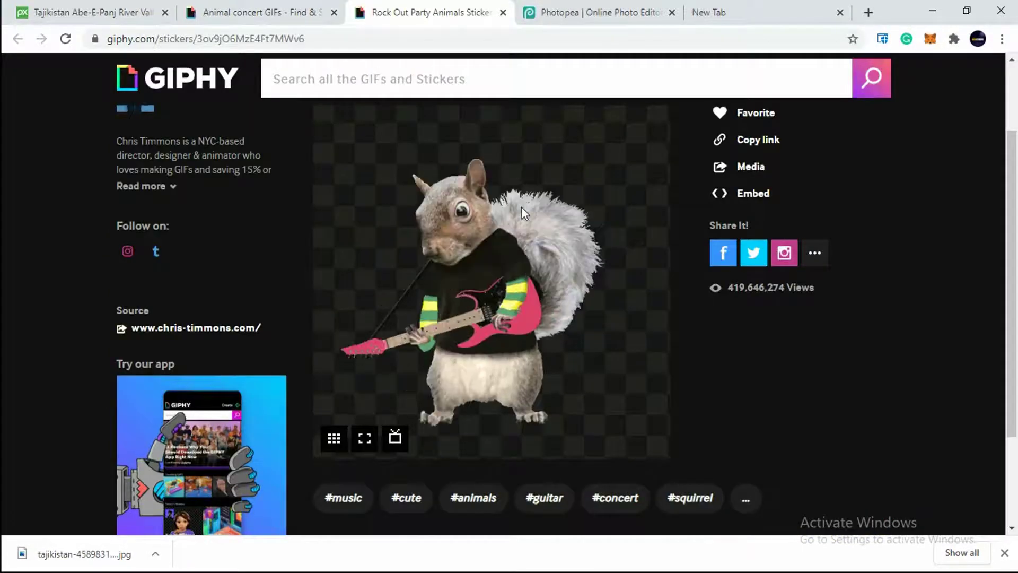
pyautogui.rightClick(523, 212)
pyautogui.click(540, 239)
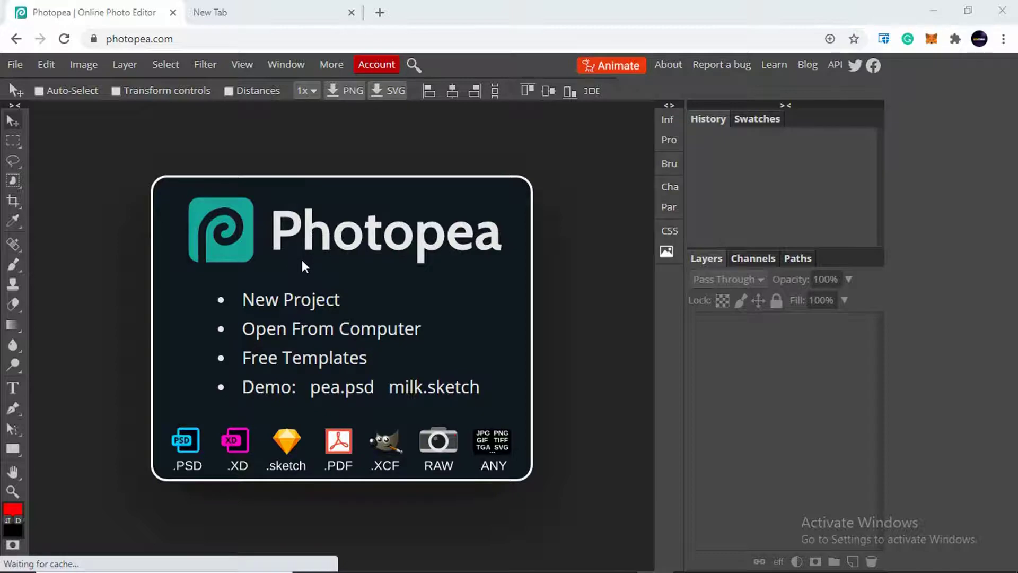
# Open the Tajikistan valley JPG in Photopea, then start opening the Rabbit Rocky file.
pyautogui.click(13, 63)
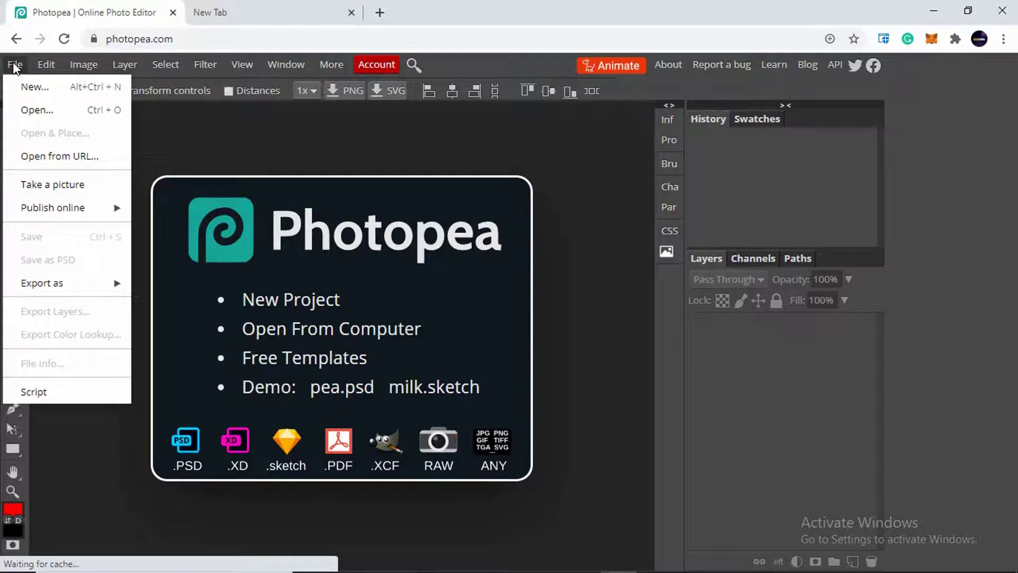
pyautogui.click(36, 109)
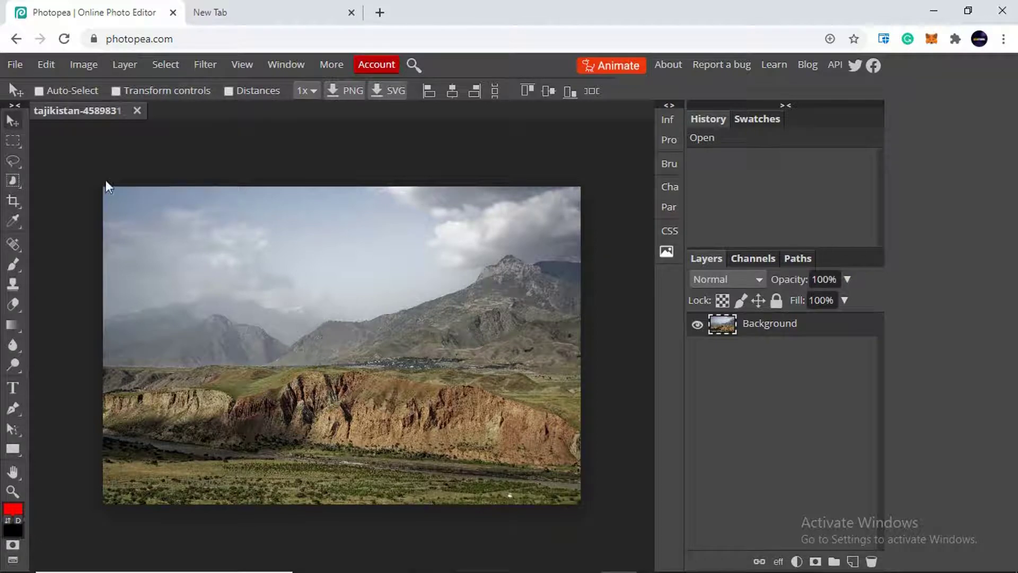
pyautogui.click(15, 65)
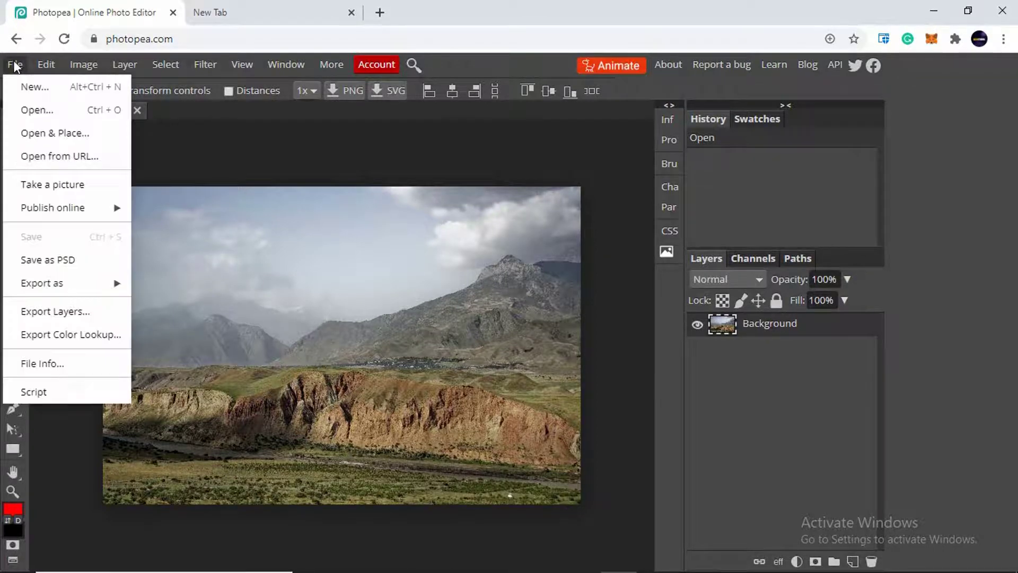
pyautogui.click(36, 110)
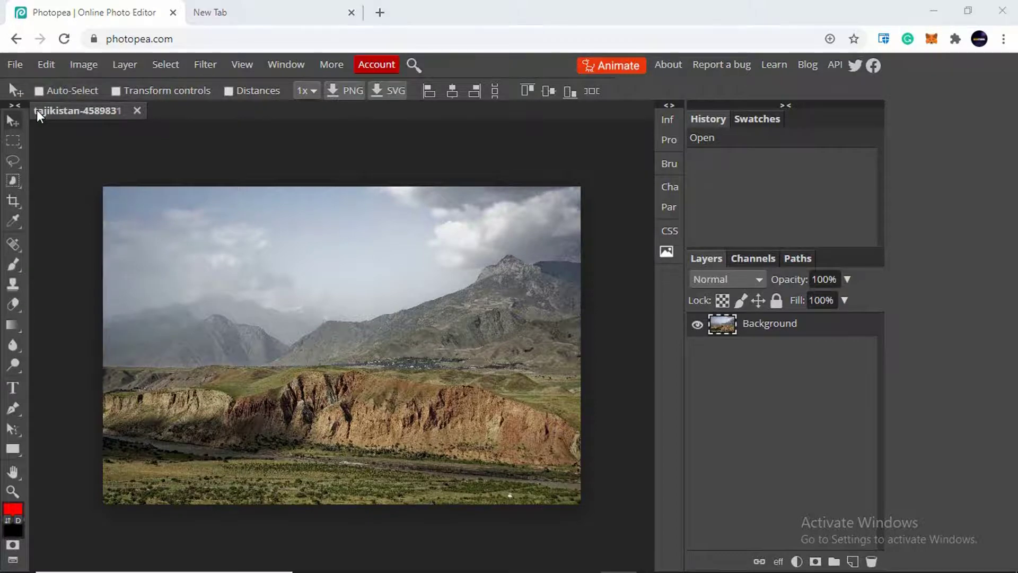
# Load Rabbit Rocky.psd as a second document, checking the tajikistan tab before returning to it.
pyautogui.click(364, 330)
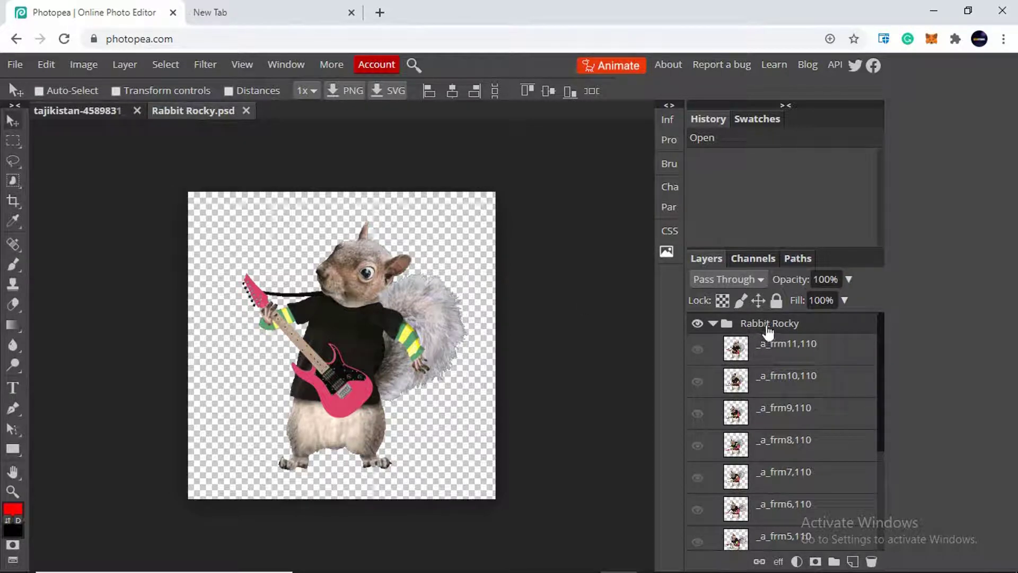
pyautogui.click(110, 114)
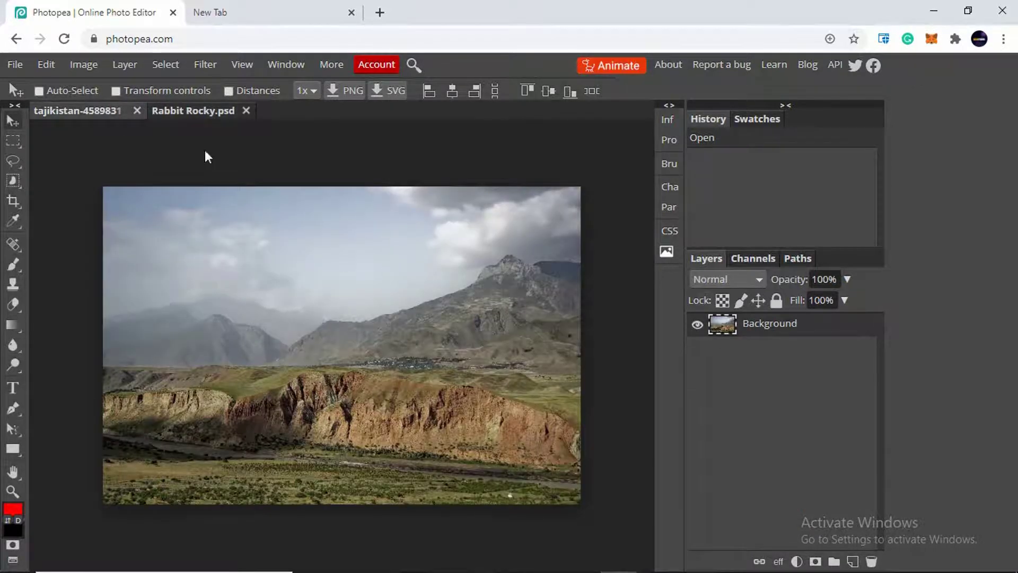
pyautogui.click(227, 112)
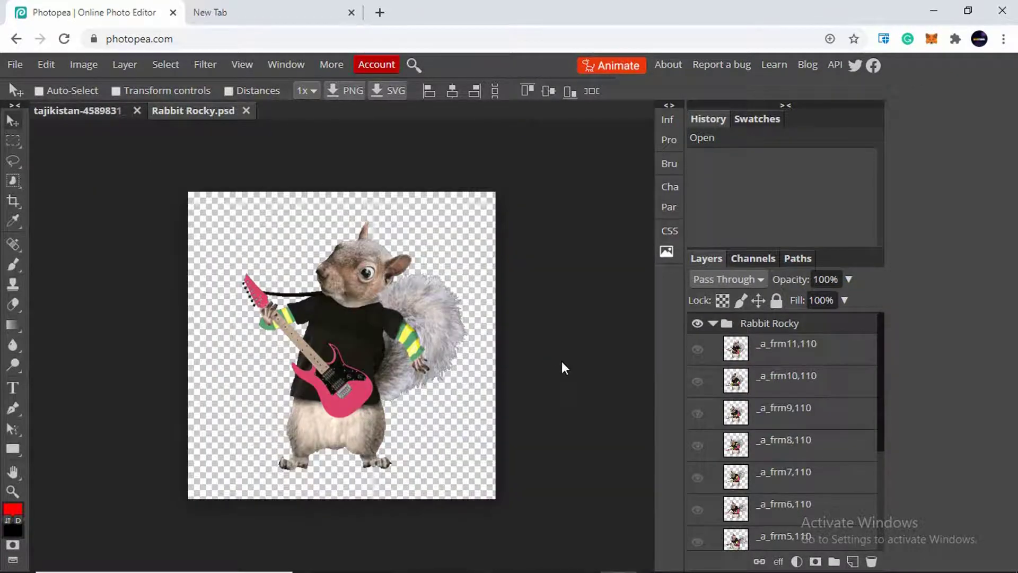
# Duplicate the Rabbit Rocky squirrel group into tajikistan-4589831_1920.psd.
pyautogui.rightClick(759, 327)
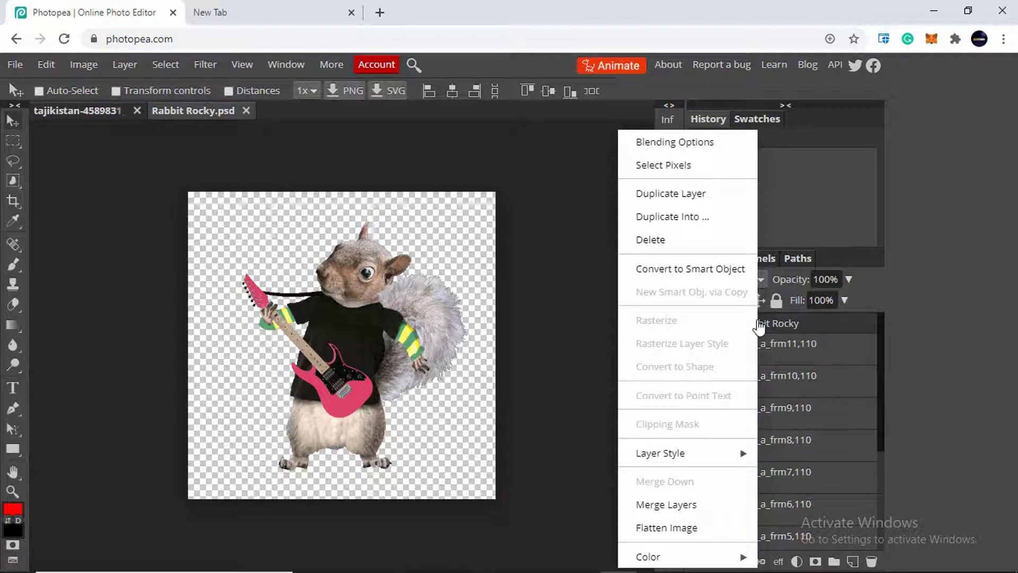
pyautogui.click(703, 218)
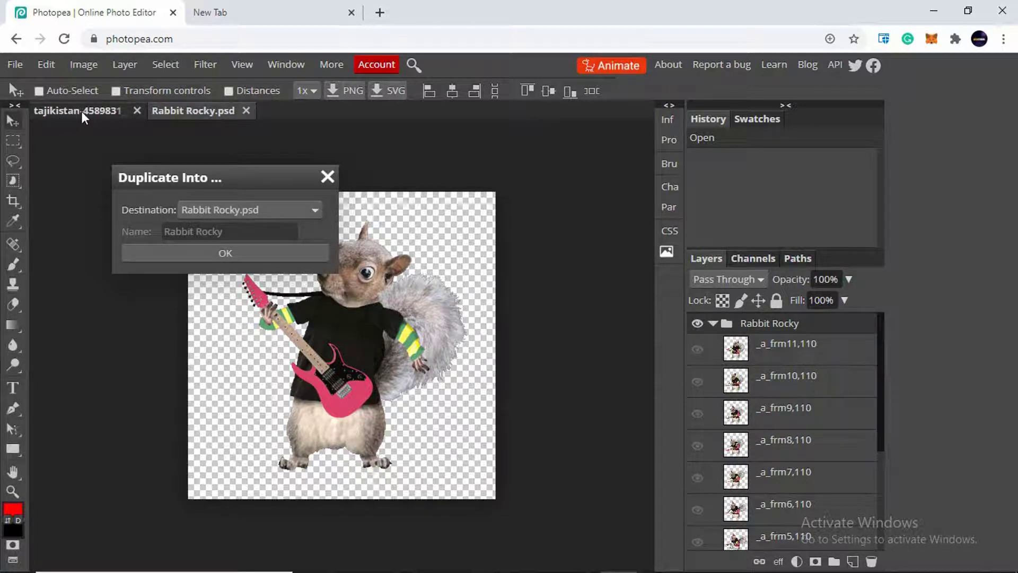
pyautogui.click(233, 206)
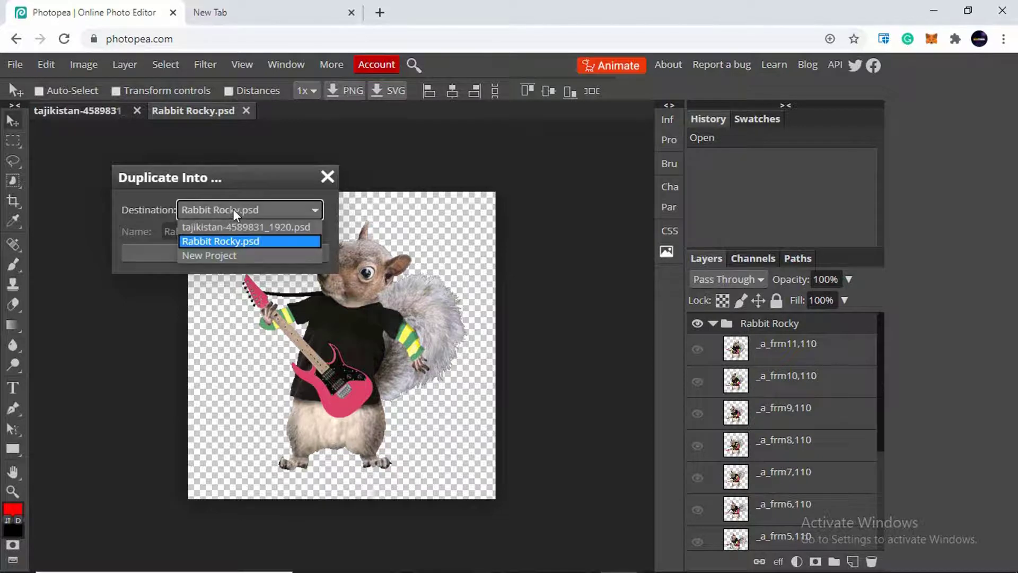
pyautogui.click(230, 227)
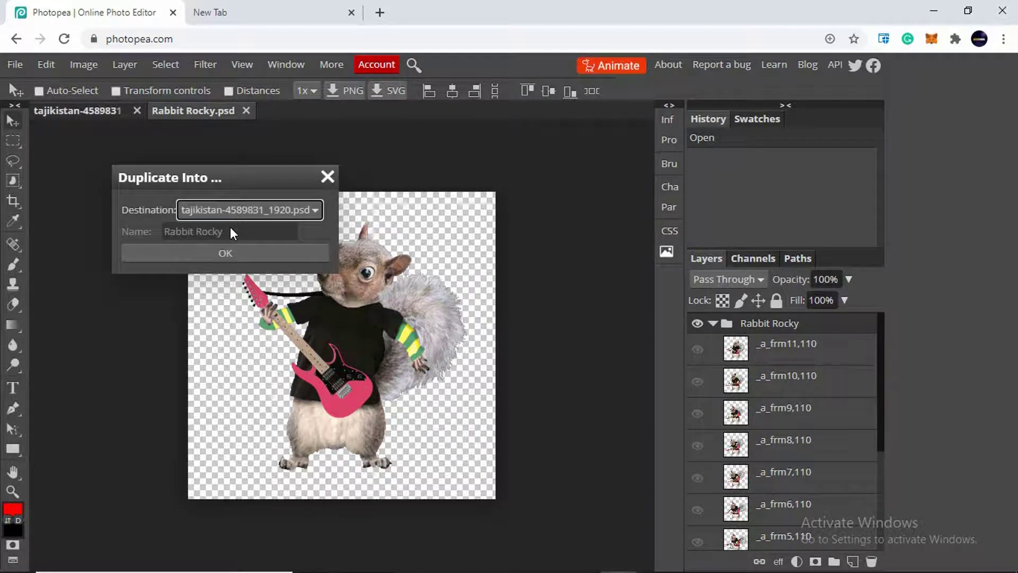
pyautogui.click(240, 255)
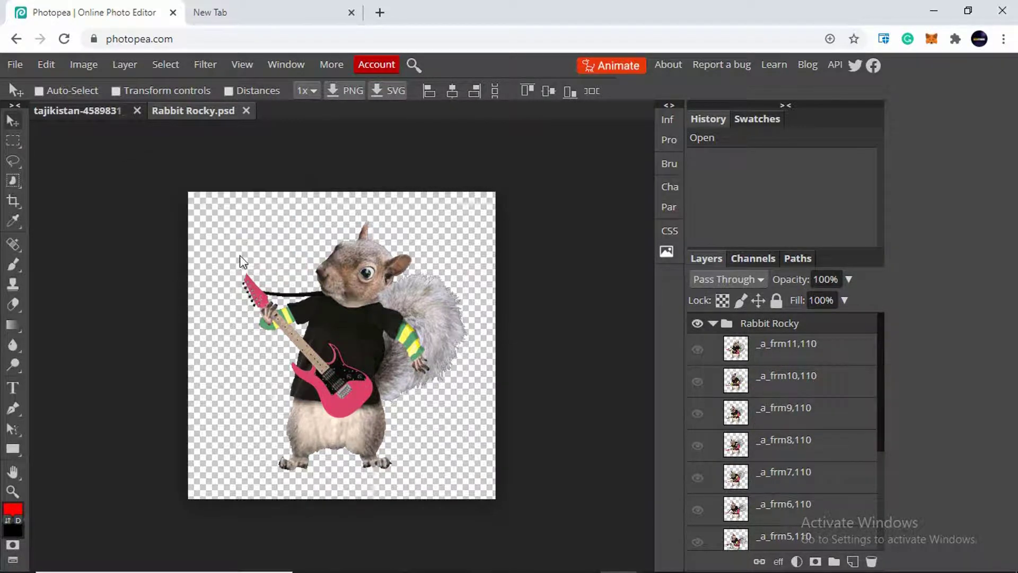
# In the tajikistan document, move the squirrel group to the photo's centre above the rocky ridge.
pyautogui.click(84, 113)
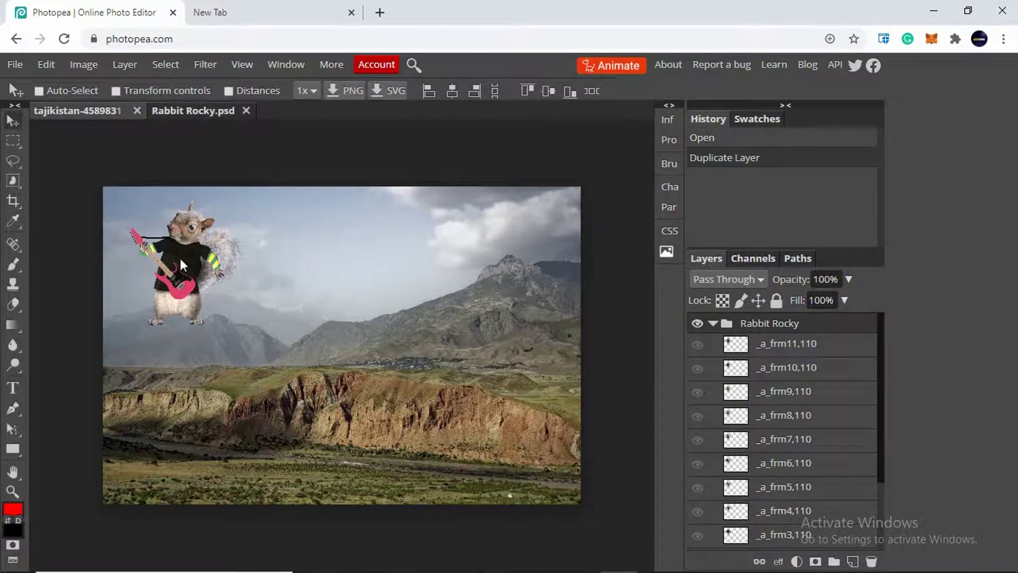
pyautogui.moveTo(179, 256); pyautogui.dragTo(373, 302)
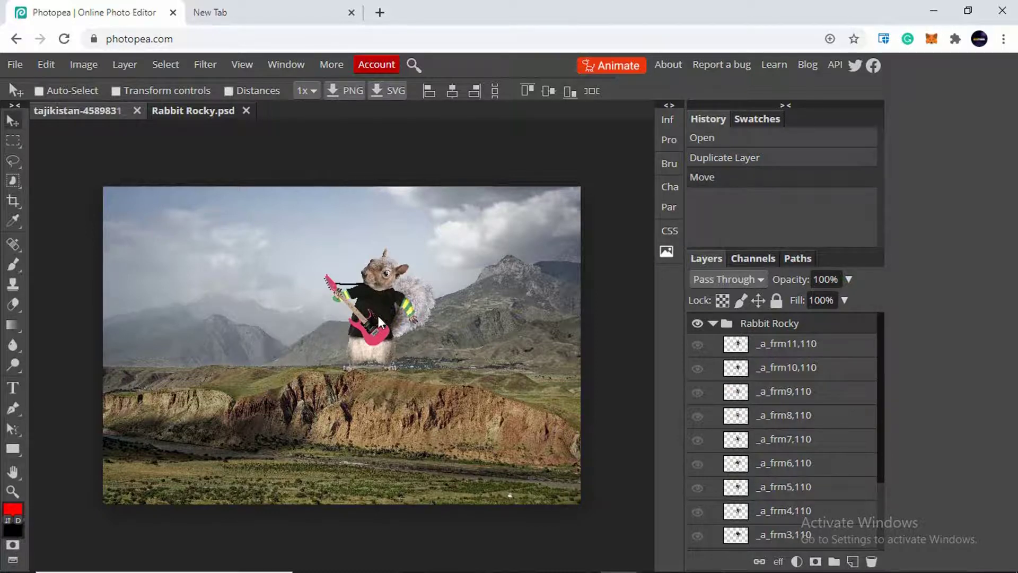
pyautogui.click(49, 68)
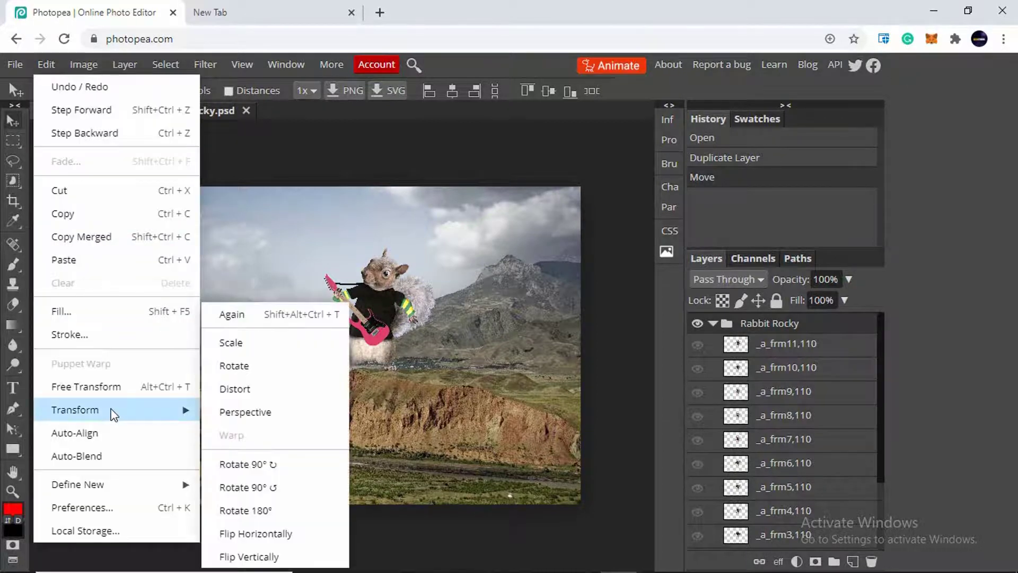
# Free-transform the squirrel to 101.07% scale and nudge it a few pixels left.
pyautogui.click(114, 391)
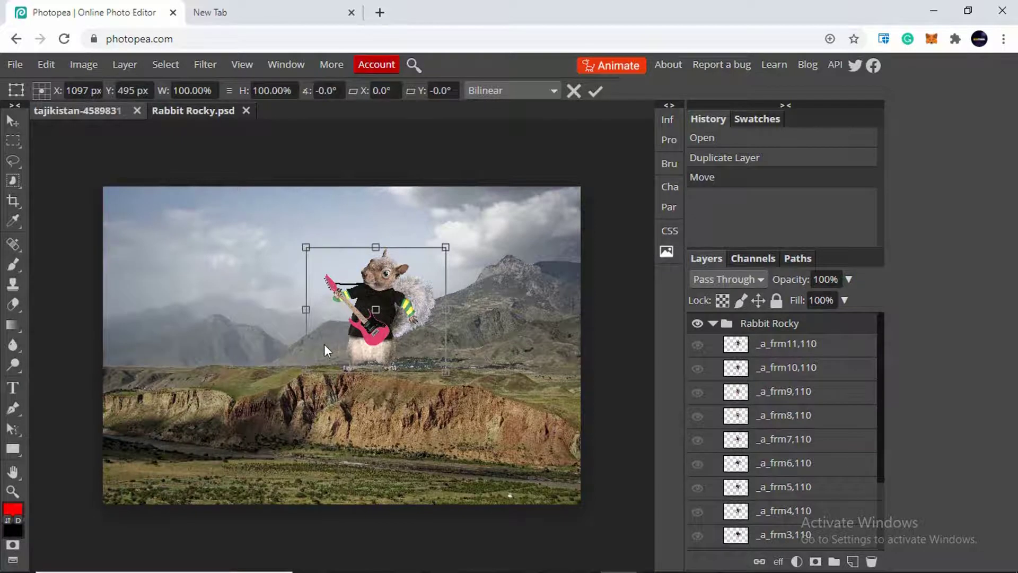
pyautogui.click(45, 68)
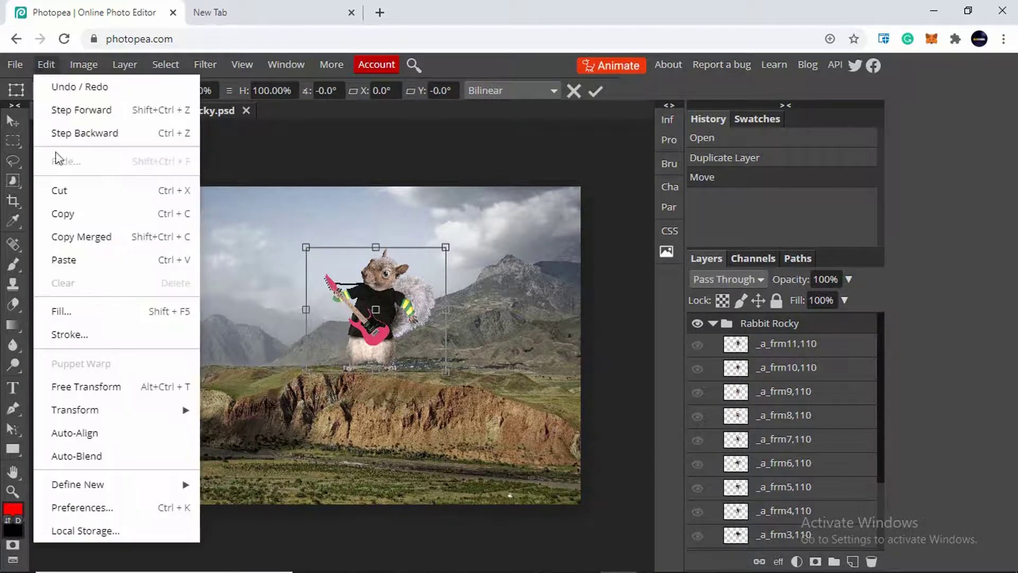
pyautogui.click(390, 296)
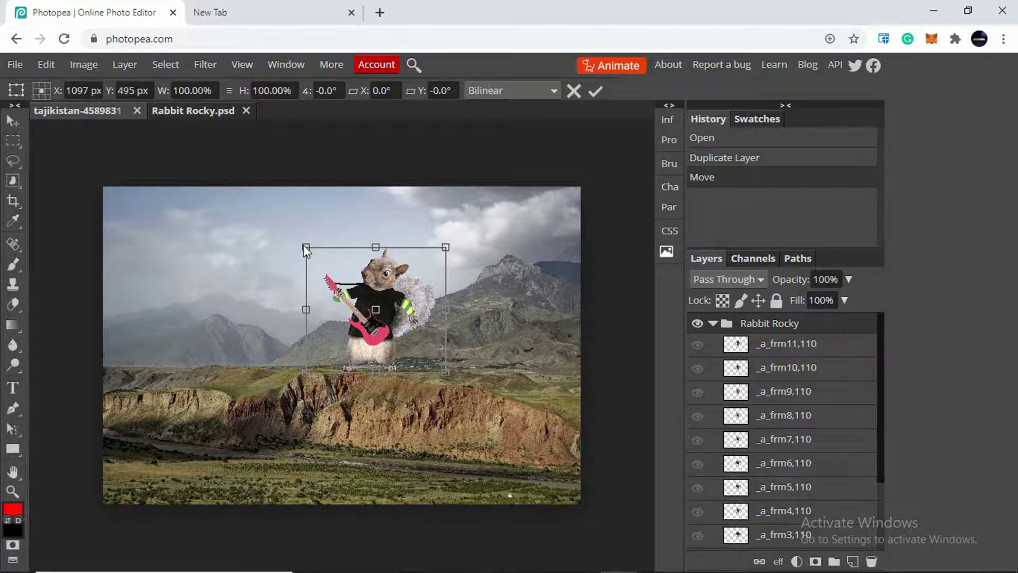
pyautogui.moveTo(303, 245)
pyautogui.mouseDown()
pyautogui.moveTo(395, 326)
pyautogui.moveTo(305, 249)
pyautogui.mouseUp()
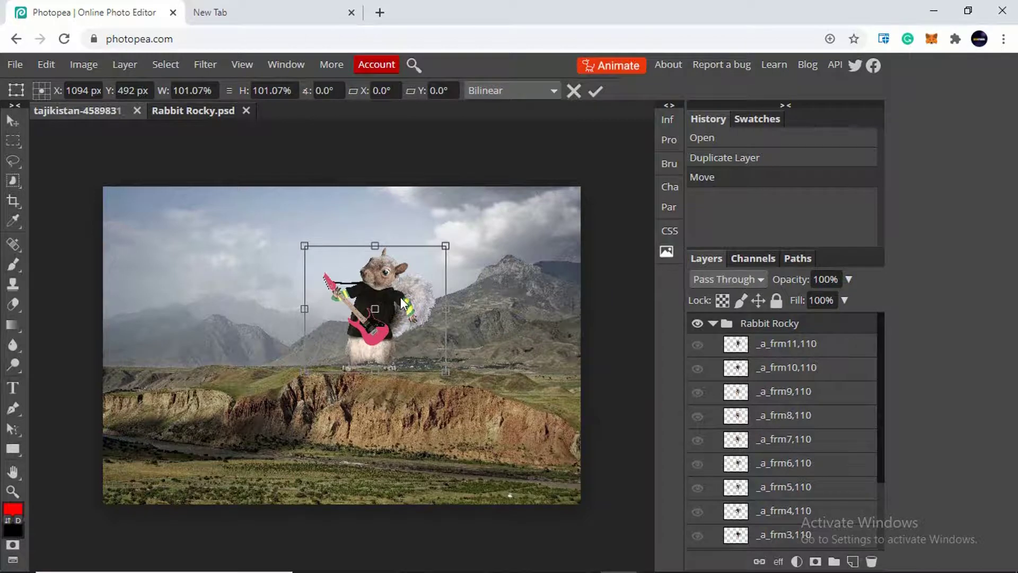
pyautogui.moveTo(402, 304); pyautogui.dragTo(398, 303)
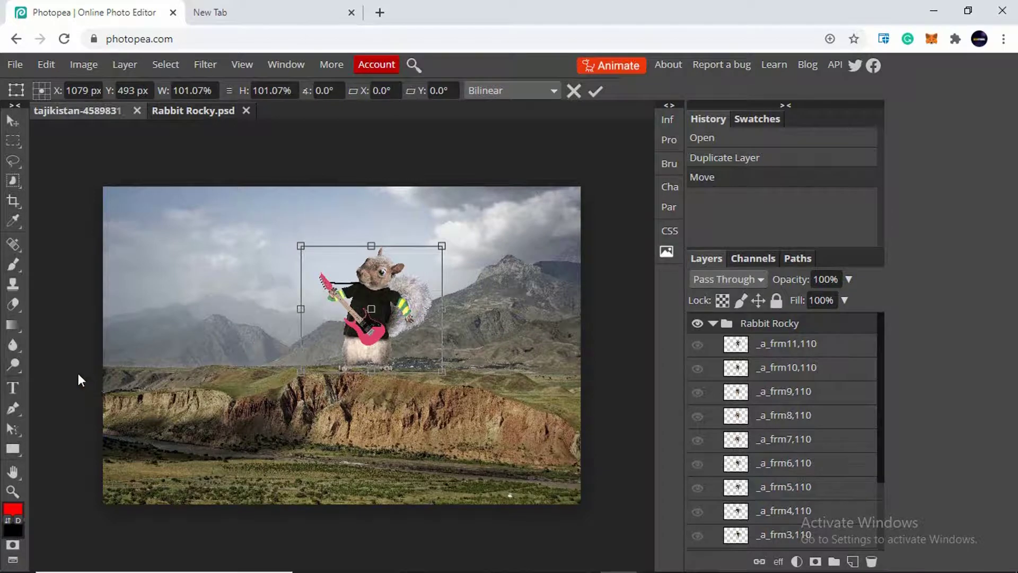
# Export the scene as GIF, opening the Save for web preview at 480 × 319 px, 22% quality.
pyautogui.click(15, 67)
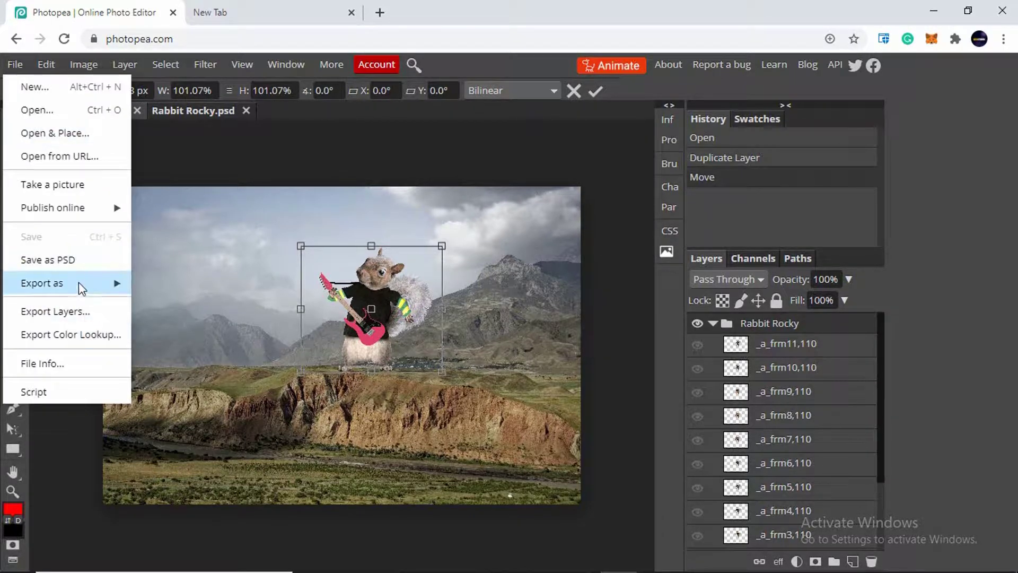
pyautogui.moveTo(72, 284)
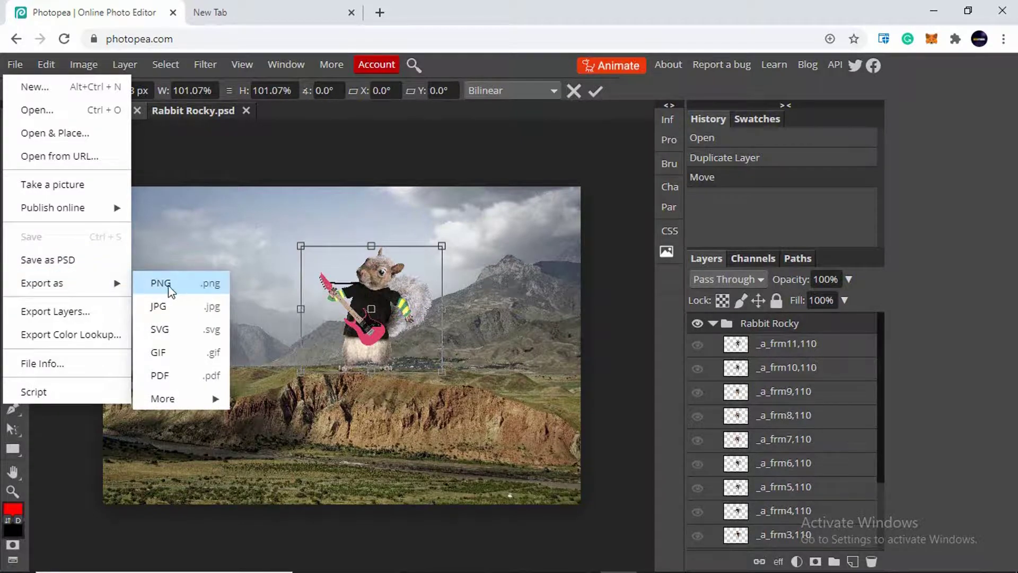
pyautogui.click(159, 353)
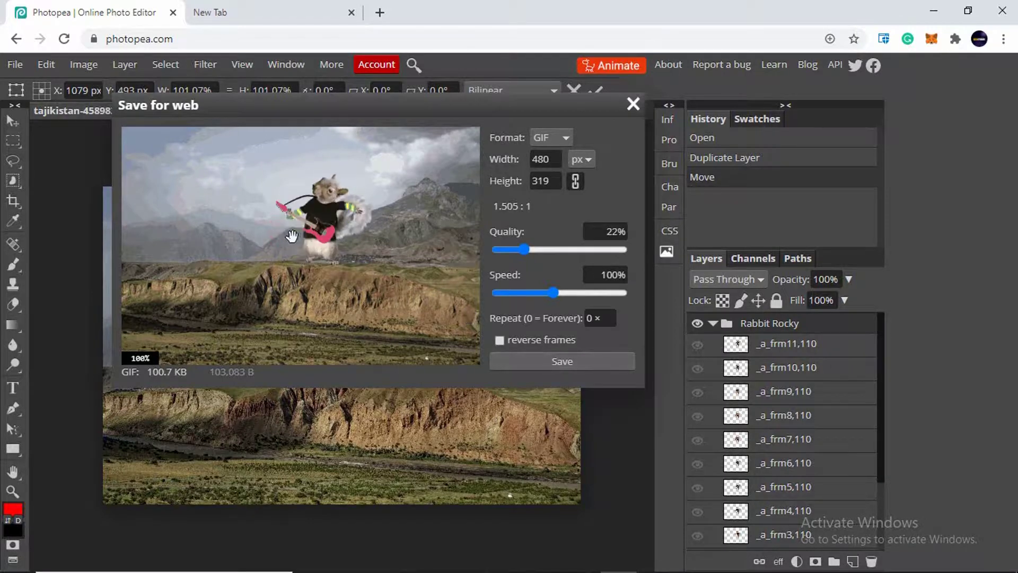
# Save the GIF and open tajikistan-4589831_1920 (4).gif from the downloads to view it.
pyautogui.click(552, 357)
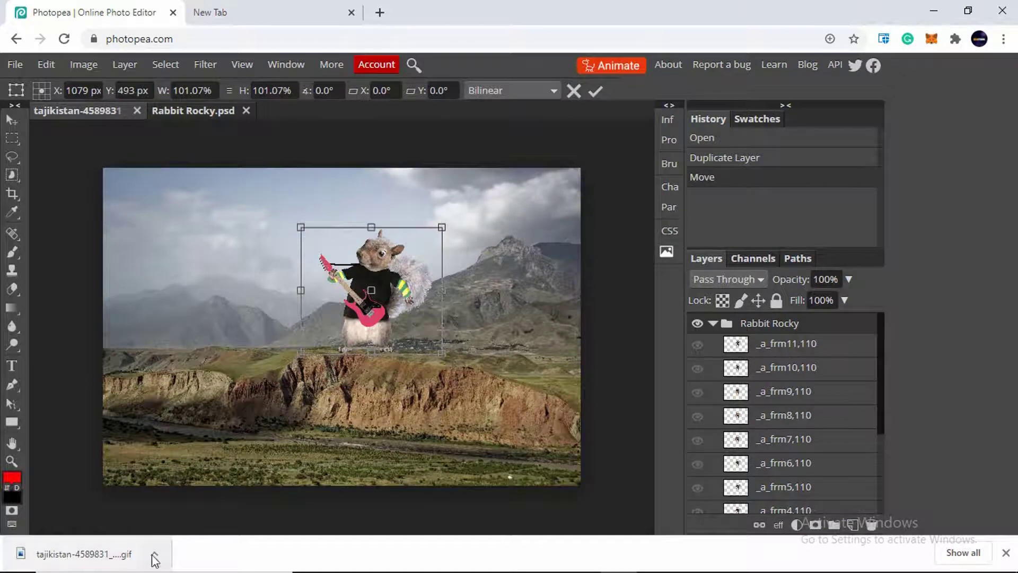
pyautogui.click(153, 556)
pyautogui.click(184, 459)
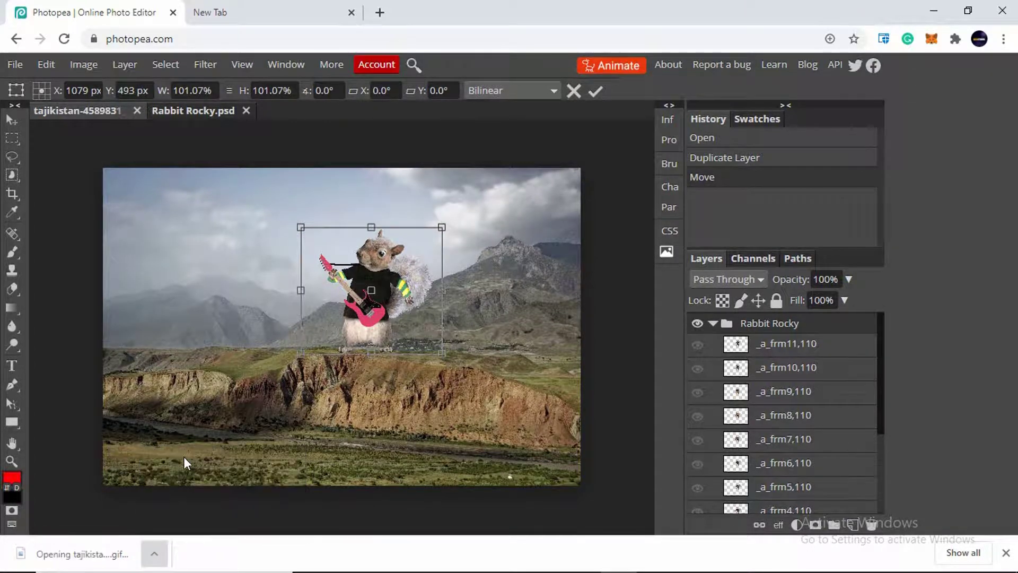